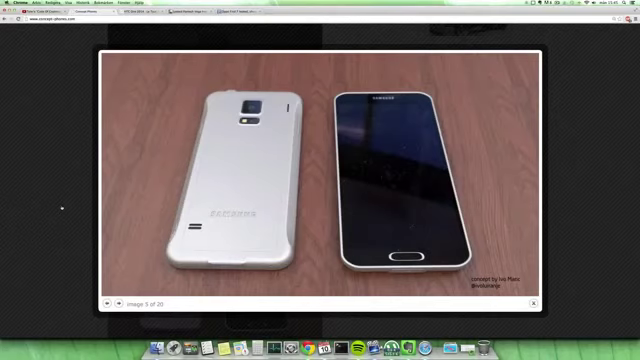
# Advance the Galaxy F gallery to the next render with the right arrow key
pyautogui.press('Right')
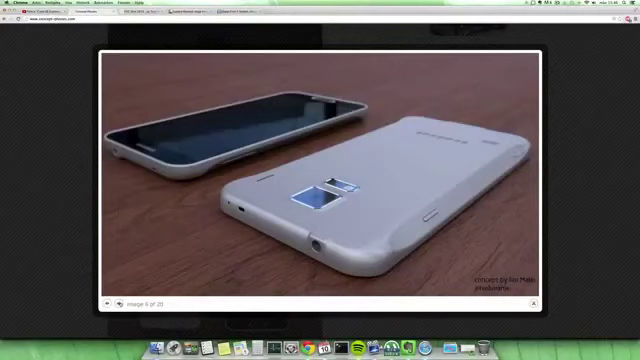
# Step the lightbox forward past image 7 to image 8 of 20, the Samsung GALAXY F render
pyautogui.click(120, 304)
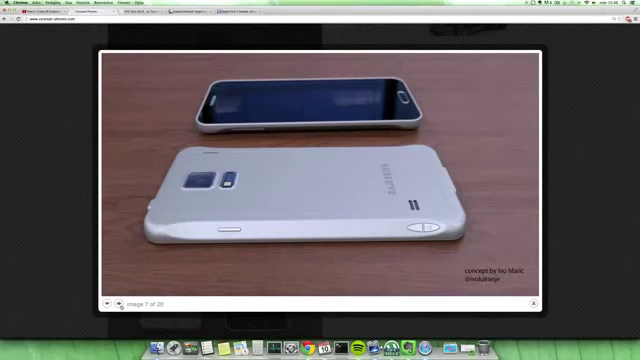
pyautogui.scroll(1, 120, 304)
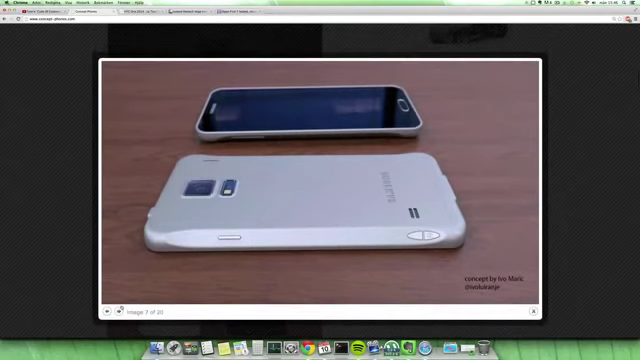
pyautogui.click(120, 311)
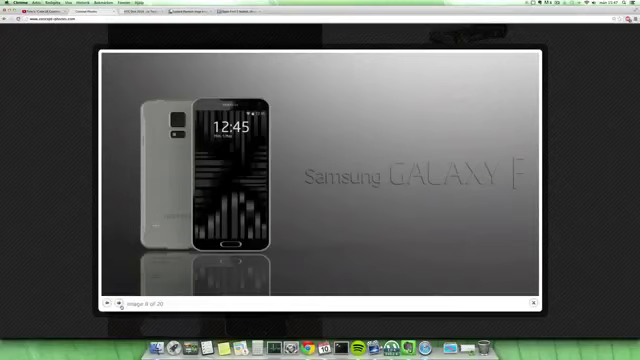
# Go back one image to 7 of 20, the silver phone back with black front
pyautogui.click(118, 303)
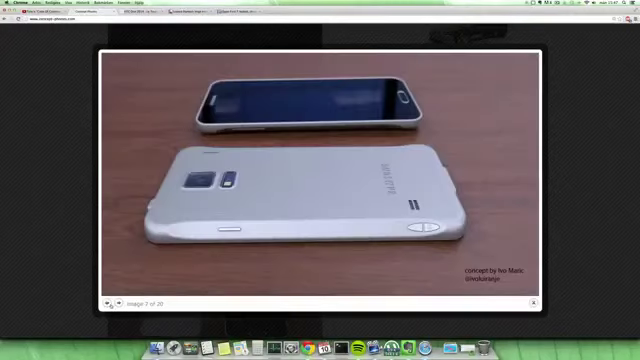